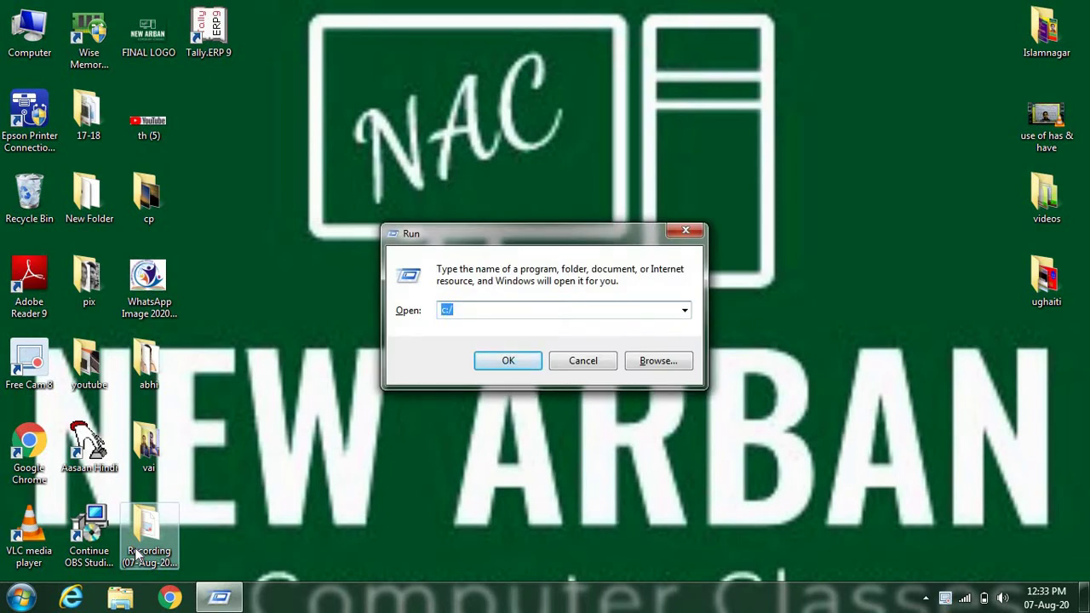
- Launch Notepad by running the notepad command, and close its empty window
{"action": "type", "text": "n"}
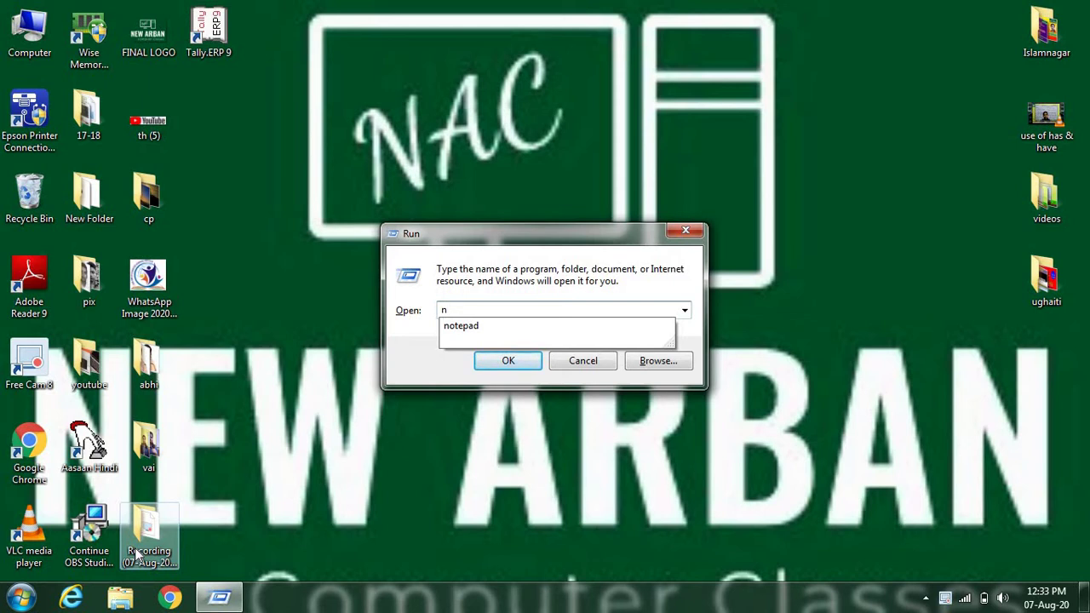
{"action": "key", "text": "Down"}
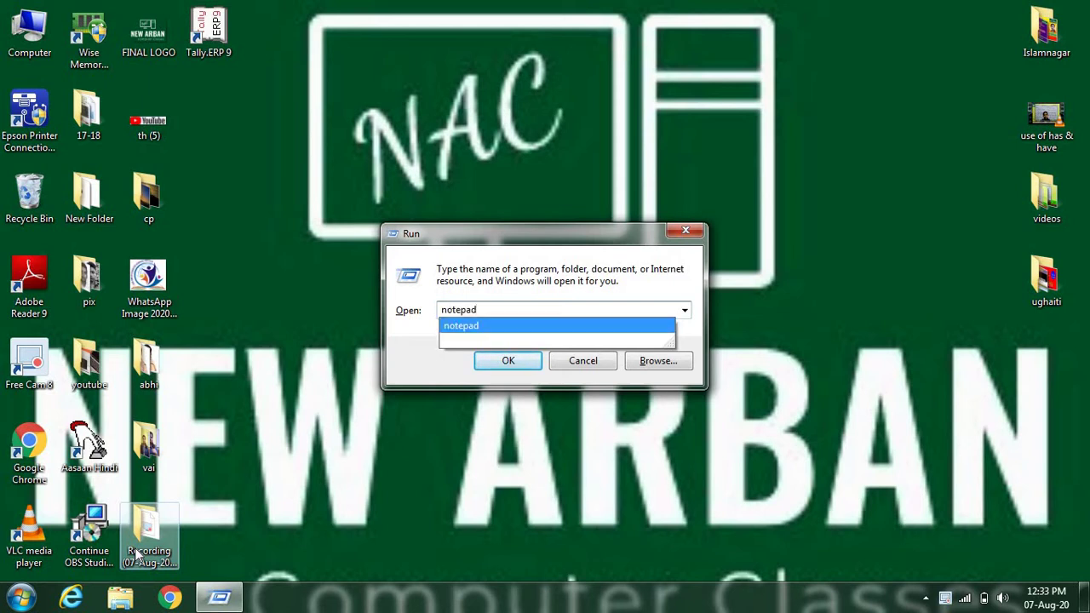
{"action": "key", "text": "Return"}
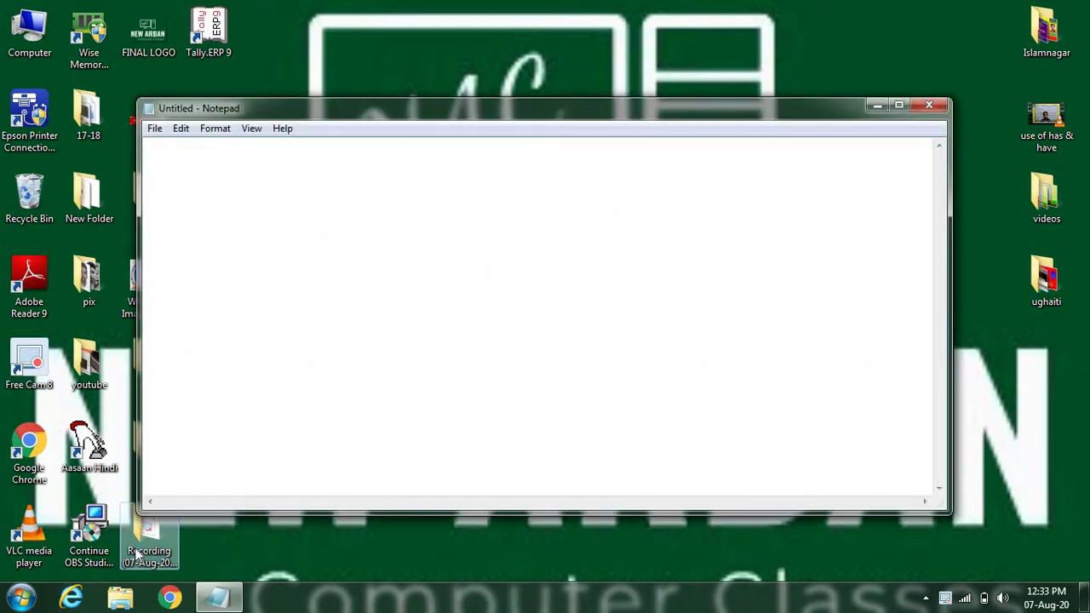
{"action": "left_click", "coordinate": [937, 105]}
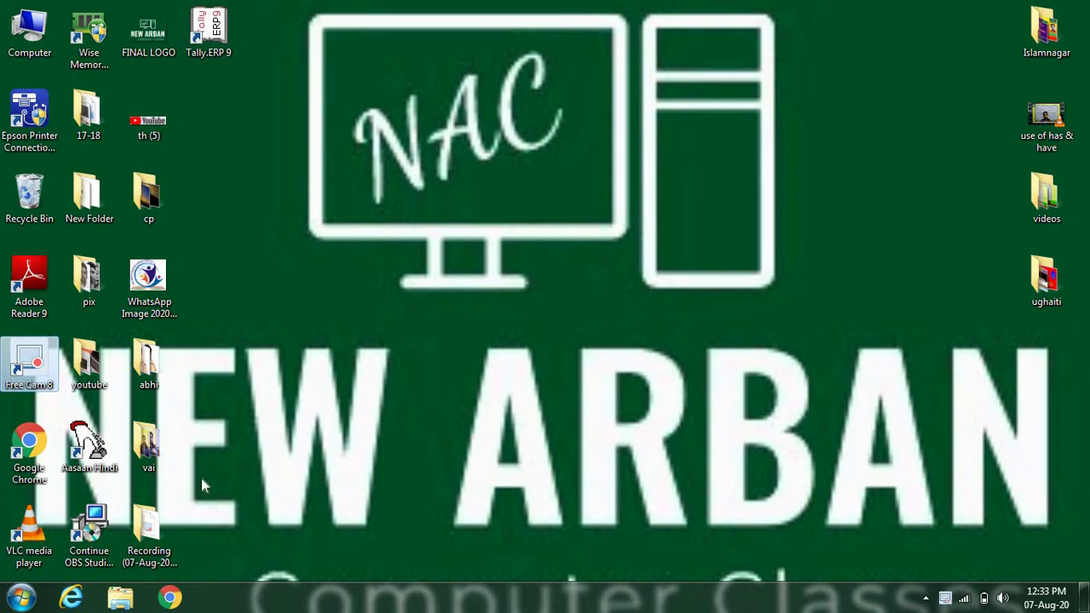
- Launch Notepad from the Accessories group of the installed programs, and close the blank document
{"action": "left_click", "coordinate": [22, 598]}
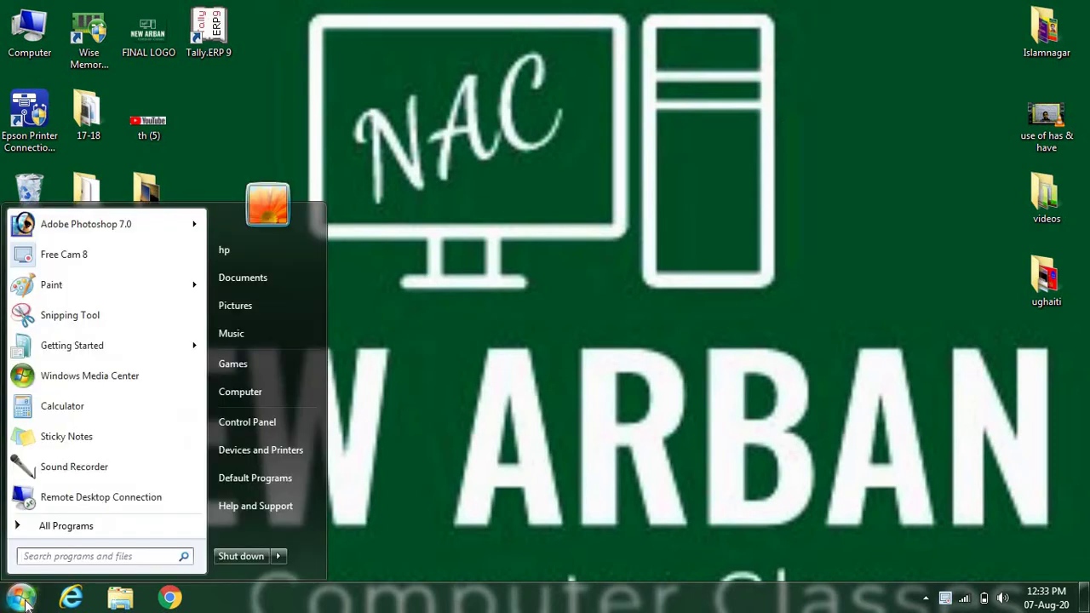
{"action": "left_click", "coordinate": [53, 528]}
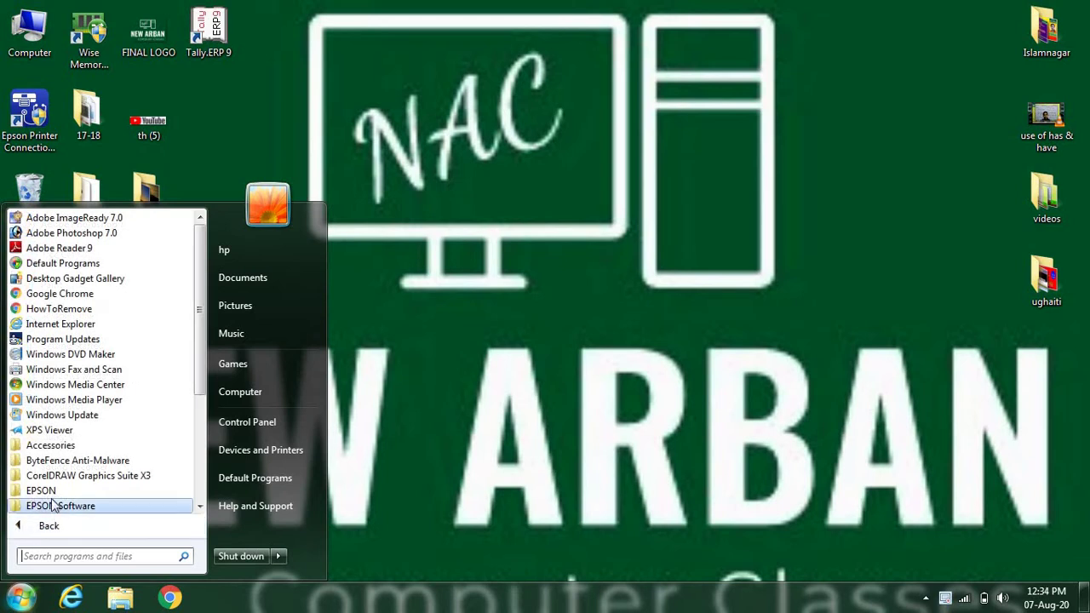
{"action": "left_click", "coordinate": [51, 445]}
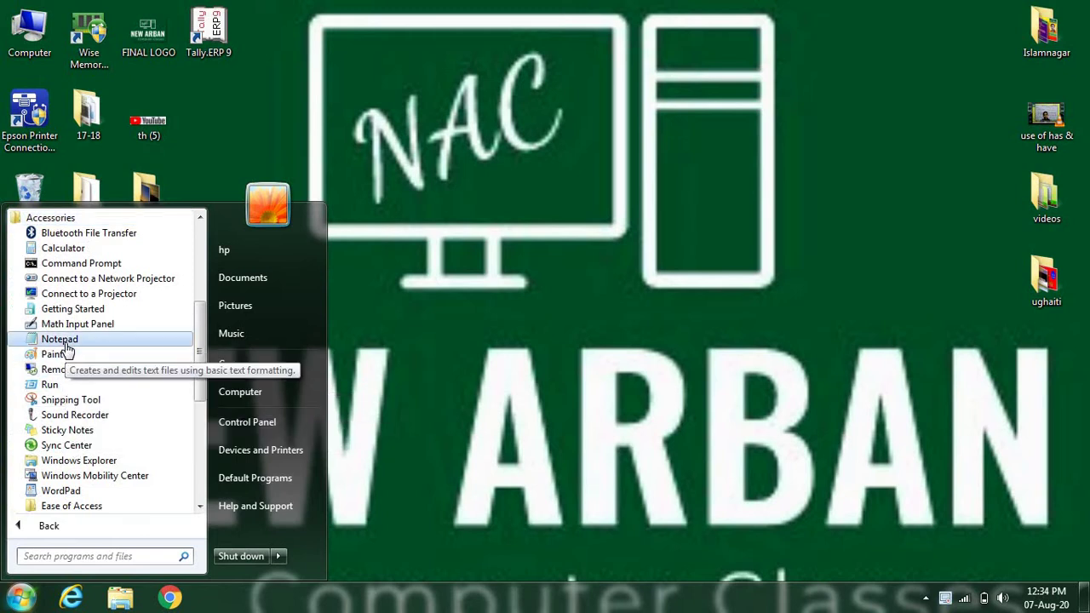
{"action": "left_click", "coordinate": [60, 339]}
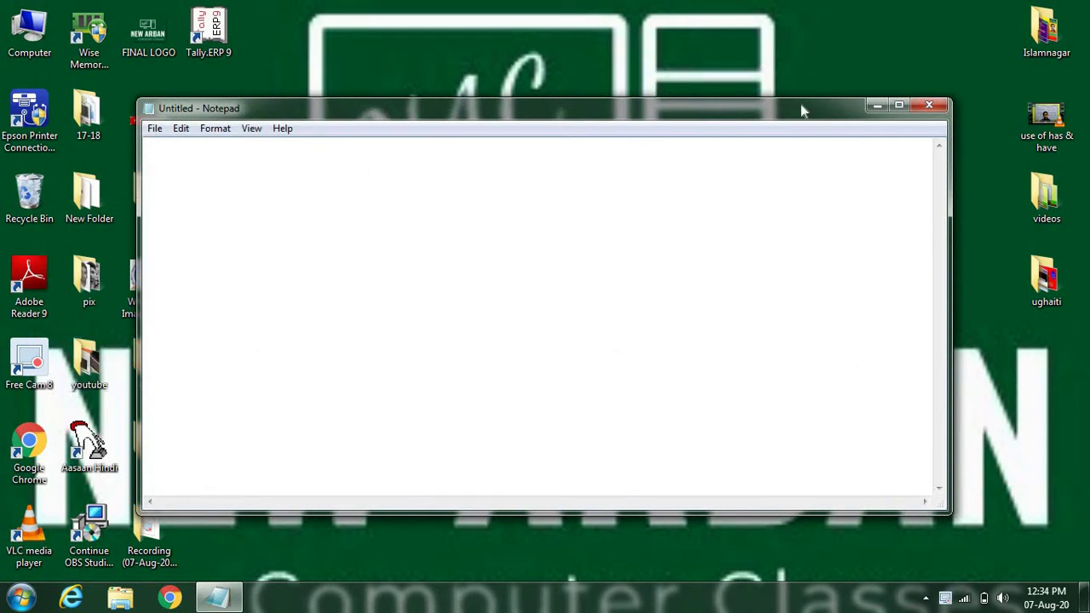
{"action": "left_click", "coordinate": [930, 107]}
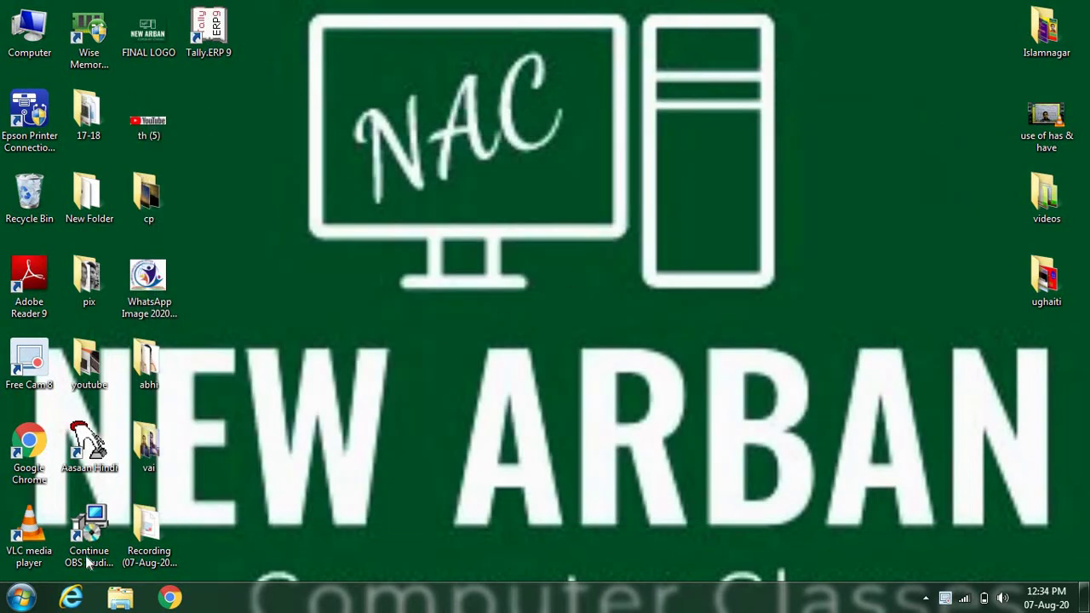
- Search the installed programs for "no", launch Notepad from the results, and close it again
{"action": "left_click", "coordinate": [17, 601]}
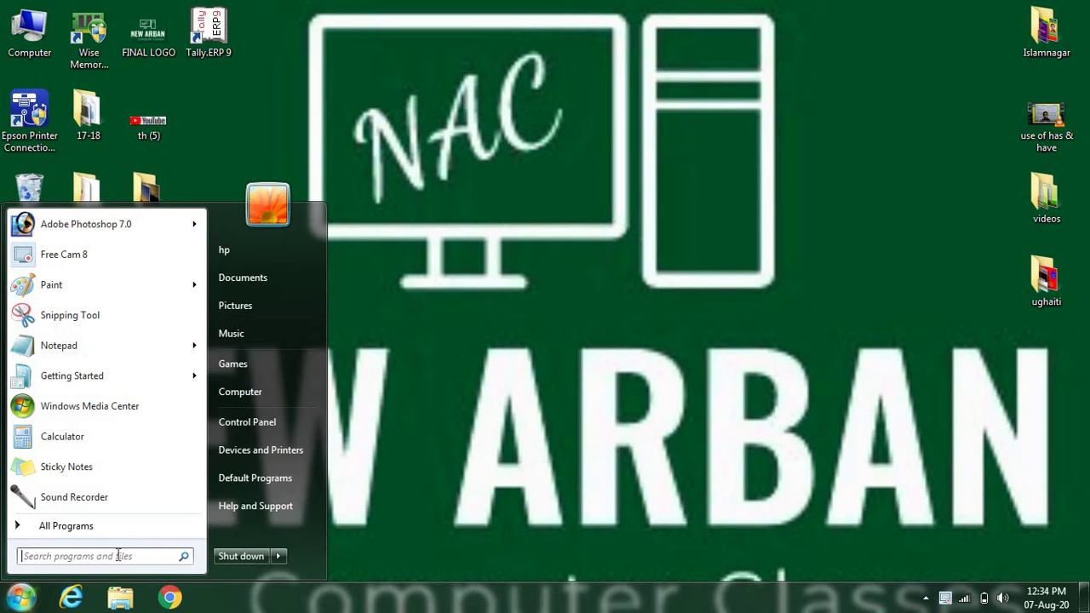
{"action": "type", "text": "n"}
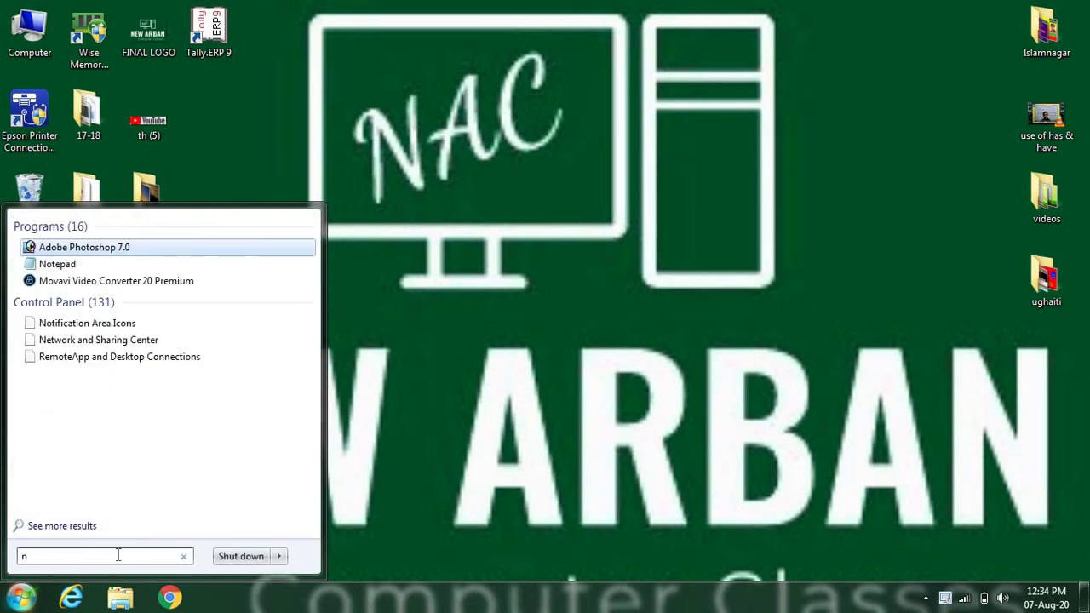
{"action": "type", "text": "o"}
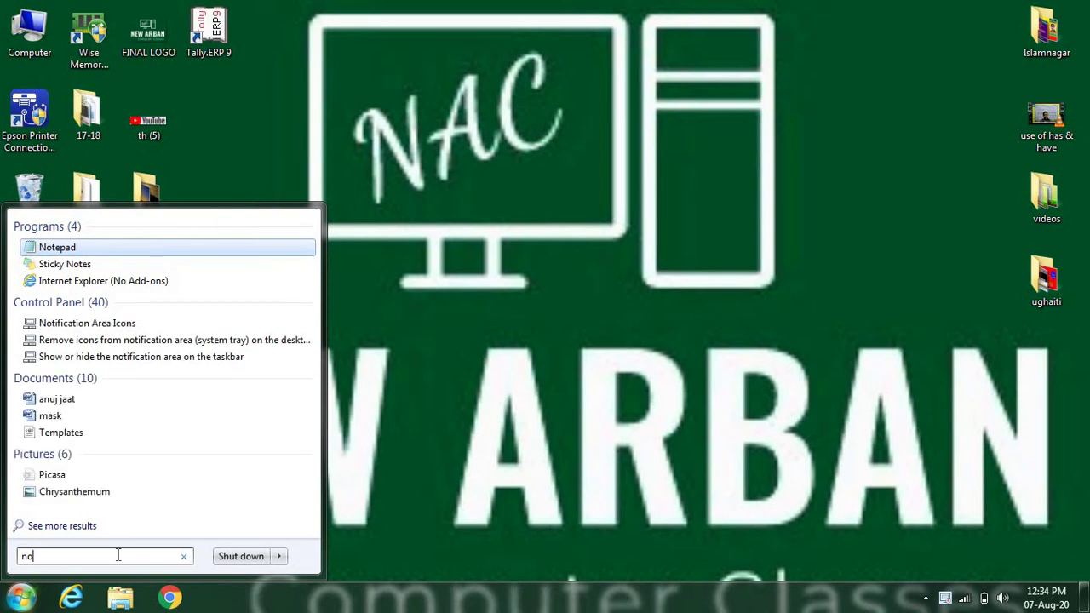
{"action": "key", "text": "Return"}
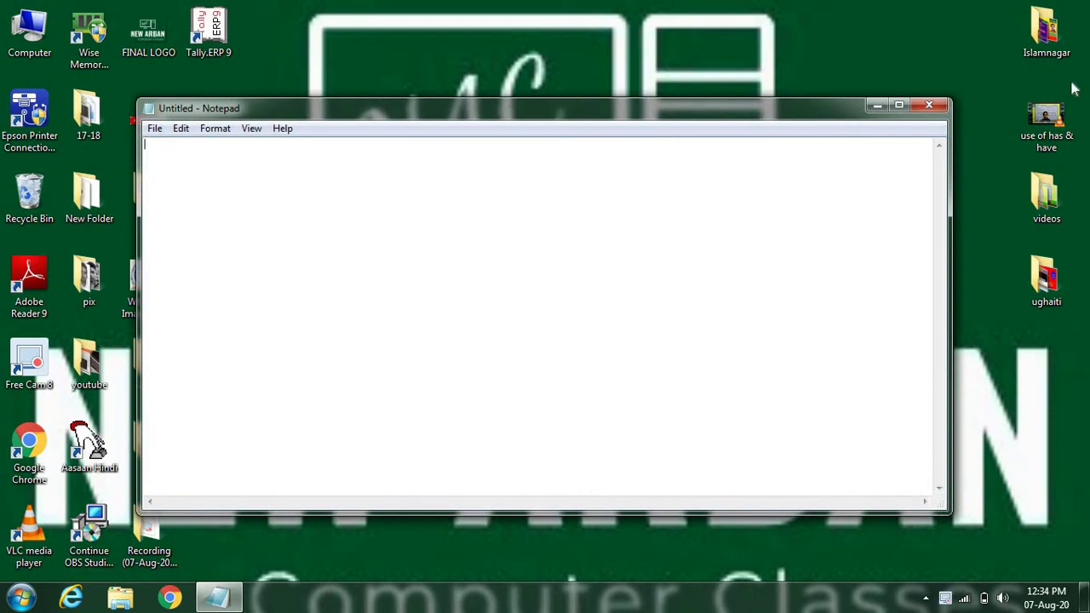
{"action": "left_click", "coordinate": [929, 104]}
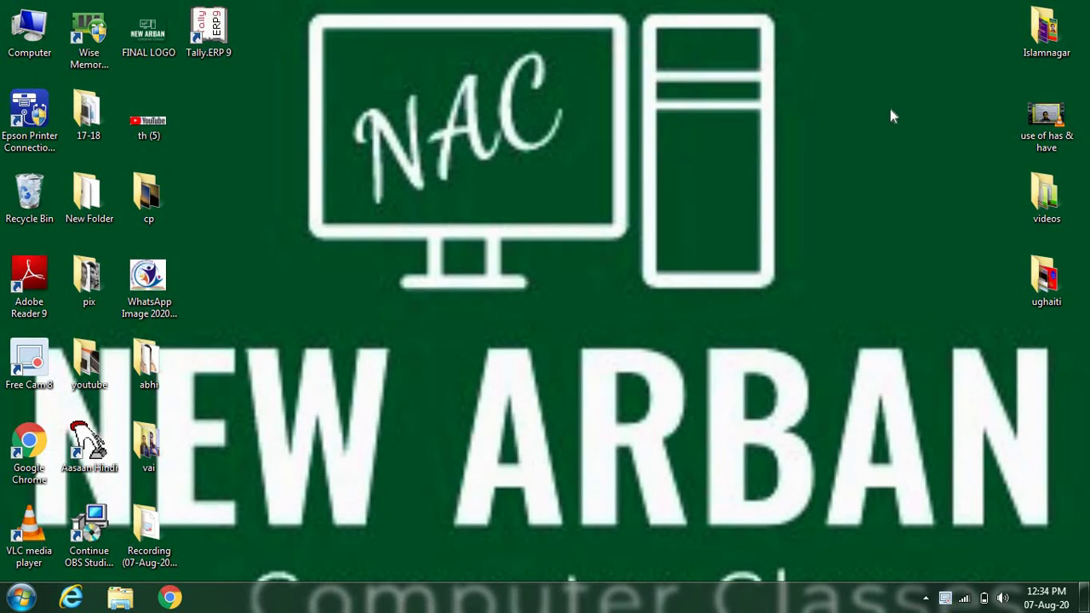
- Create a new text document on the desktop, keeping its default name
{"action": "right_click", "coordinate": [892, 116]}
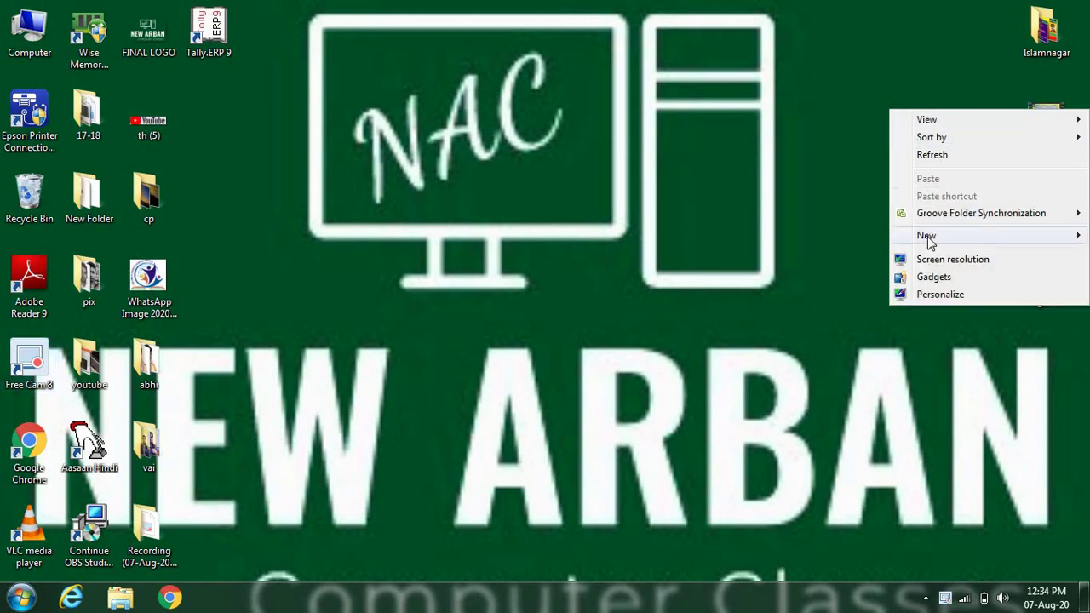
{"action": "mouse_move", "coordinate": [929, 241]}
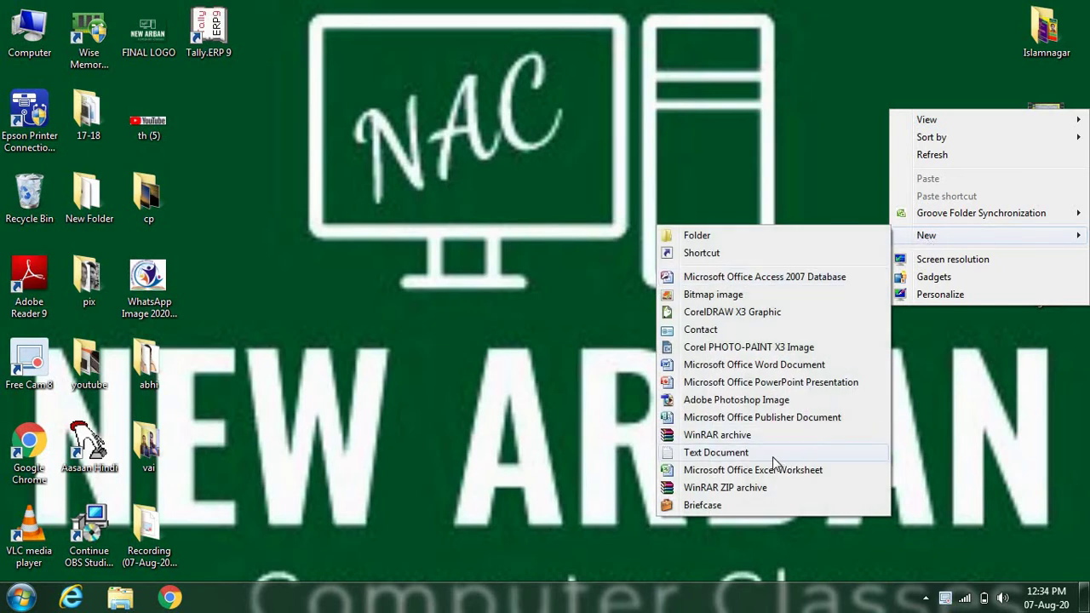
{"action": "left_click", "coordinate": [716, 452]}
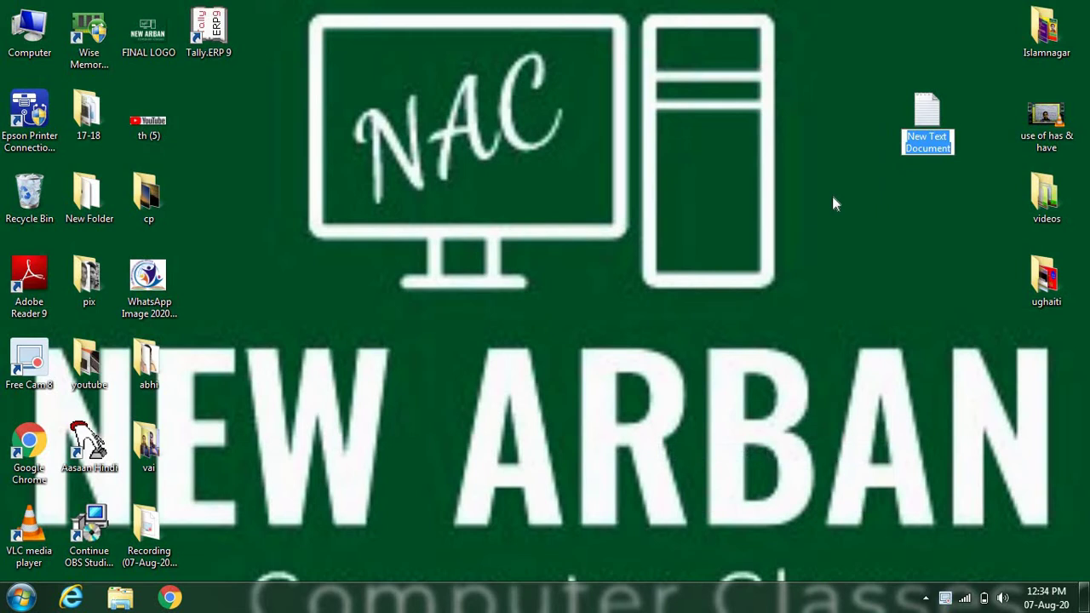
- Open the new desktop text document with Notepad and maximize its window
{"action": "right_click", "coordinate": [927, 123]}
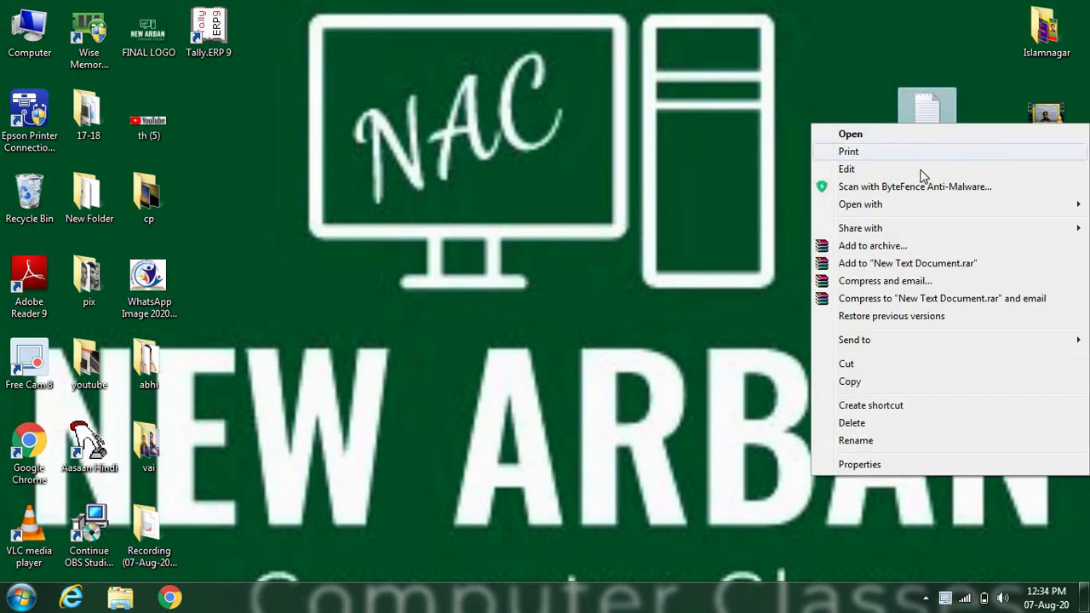
{"action": "mouse_move", "coordinate": [919, 207]}
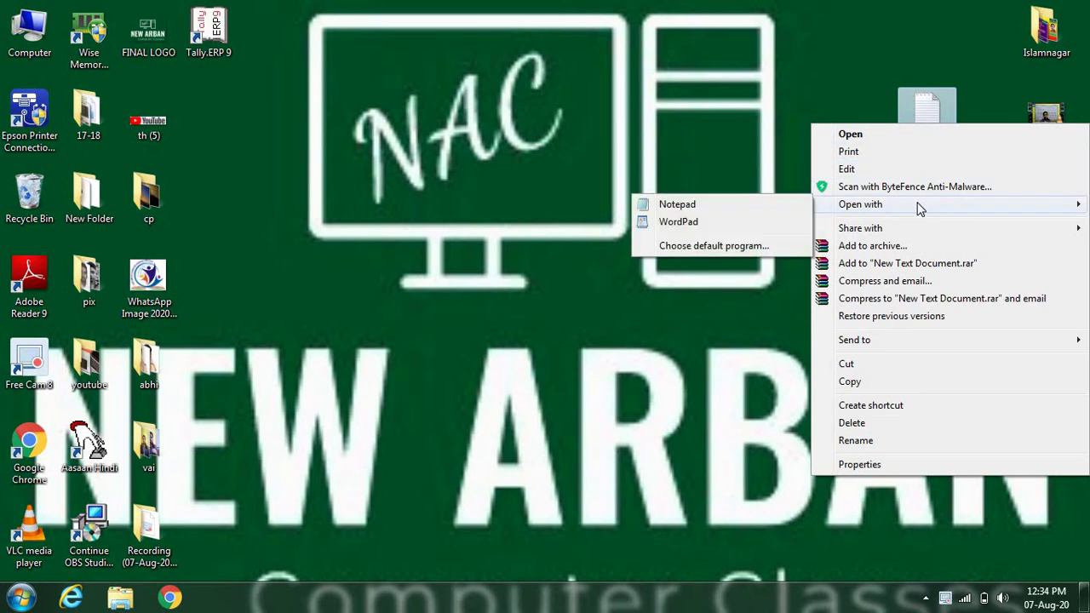
{"action": "left_click", "coordinate": [785, 209]}
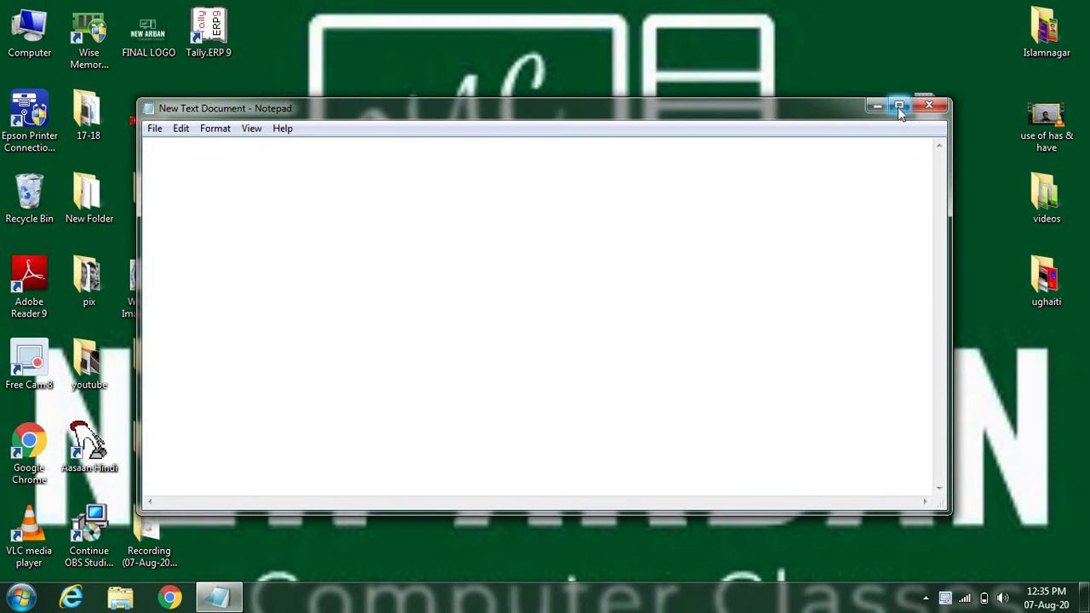
{"action": "left_click", "coordinate": [899, 107]}
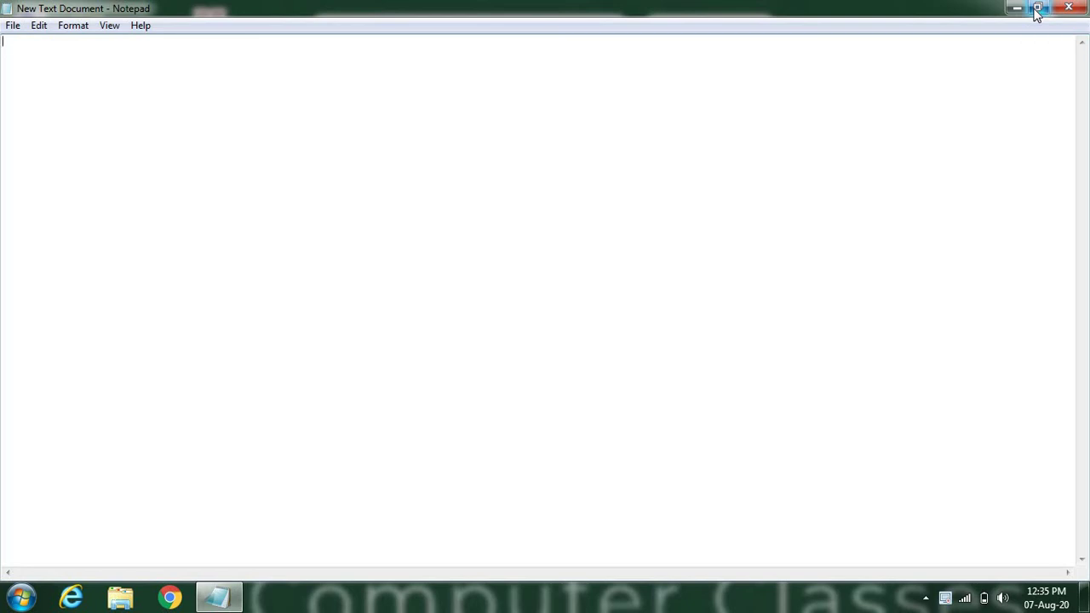
{"action": "left_click", "coordinate": [1037, 9]}
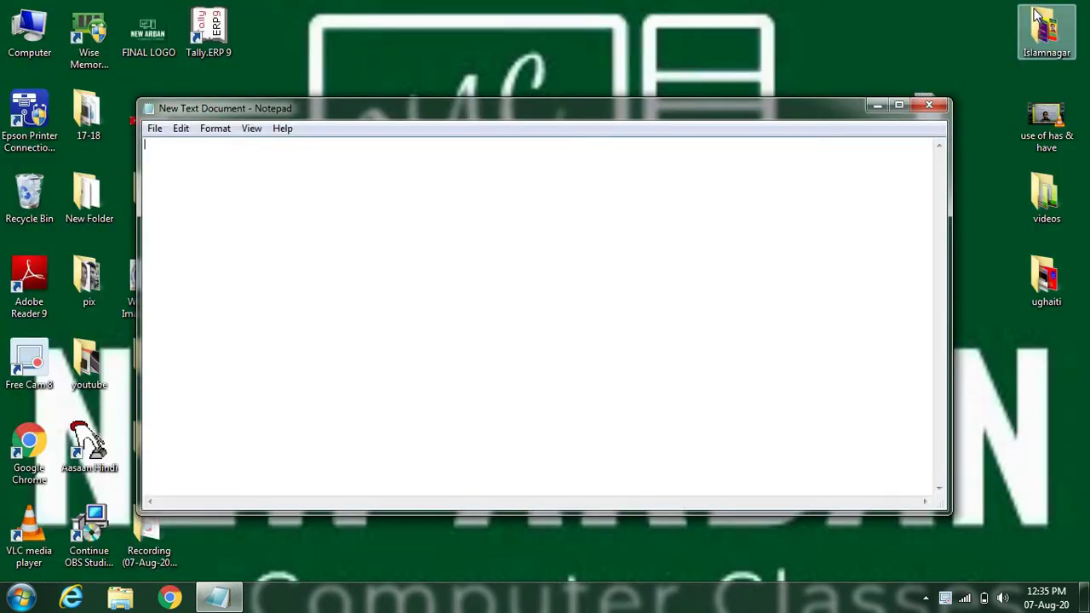
{"action": "left_click", "coordinate": [900, 106]}
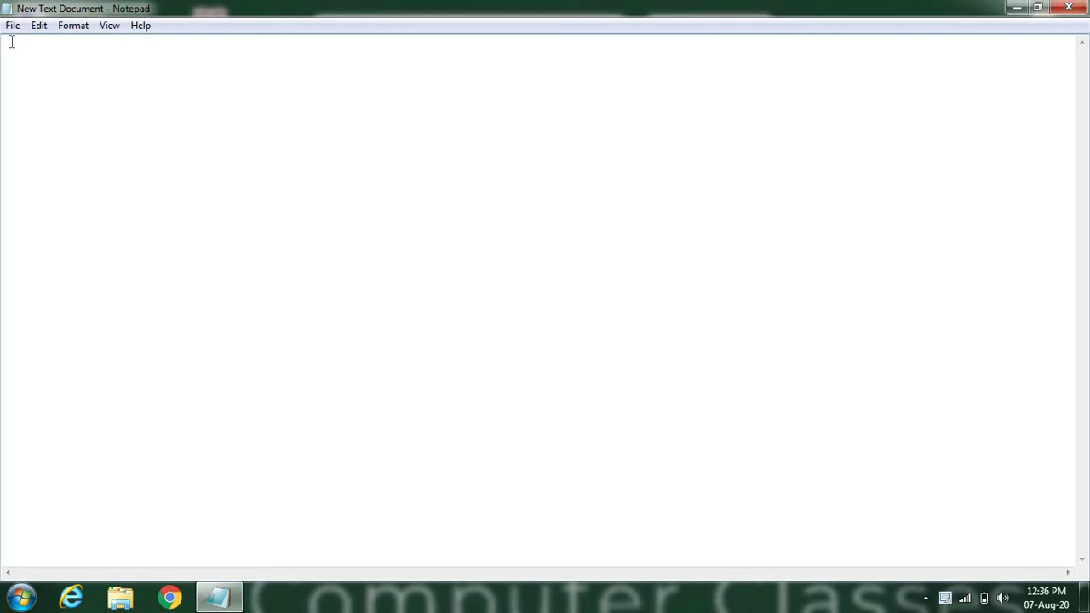
- Write "HE is a good boy." as the first line of the document
{"action": "type", "text": "he"}
{"action": "key", "text": "BackSpace"}
{"action": "key", "text": "BackSpace"}
{"action": "type", "text": "F"}
{"action": "key", "text": "BackSpace"}
{"action": "type", "text": "he"}
{"action": "key", "text": "BackSpace"}
{"action": "key", "text": "BackSpace"}
{"action": "type", "text": "HE "}
{"action": "type", "text": "is"}
{"action": "type", "text": " a g"}
{"action": "type", "text": "ood"}
{"action": "type", "text": " bo"}
{"action": "type", "text": "y"}
- Add "This is a car" as the second line of the document
{"action": "type", "text": "e"}
{"action": "type", "text": "his"}
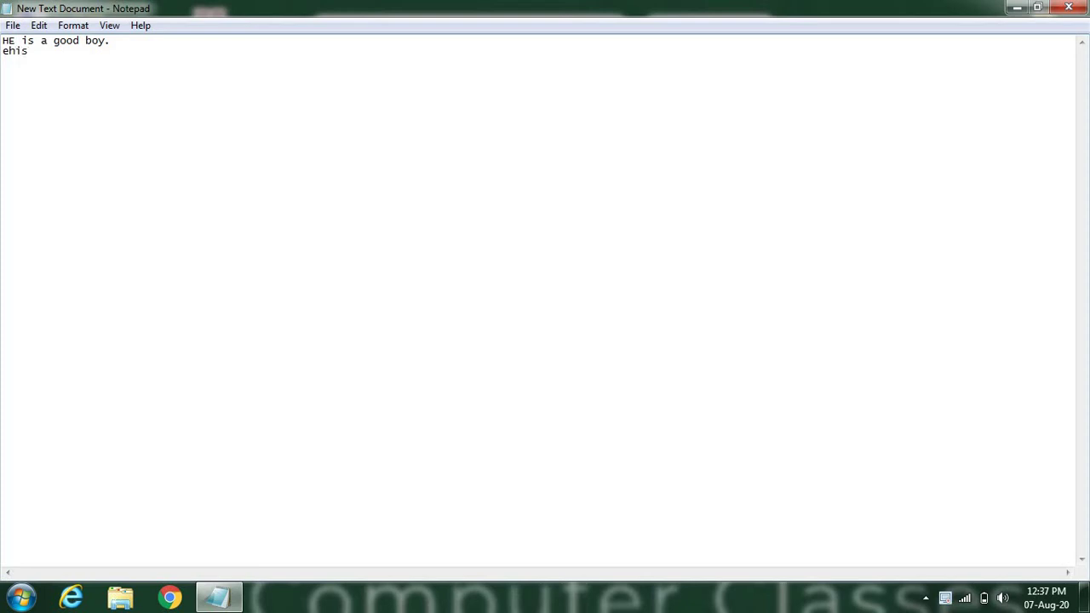
{"action": "key", "text": "BackSpace"}
{"action": "key", "text": "BackSpace"}
{"action": "key", "text": "BackSpace"}
{"action": "key", "text": "BackSpace"}
{"action": "type", "text": "t"}
{"action": "key", "text": "BackSpace"}
{"action": "type", "text": "T"}
{"action": "type", "text": "his"}
{"action": "type", "text": " is a "}
{"action": "type", "text": "g"}
{"action": "key", "text": "BackSpace"}
{"action": "type", "text": "ca"}
{"action": "type", "text": "r"}
- Add "that is a bag" as the third line of the document
{"action": "type", "text": "tha"}
{"action": "type", "text": "t"}
{"action": "type", "text": " is a"}
{"action": "type", "text": "ba"}
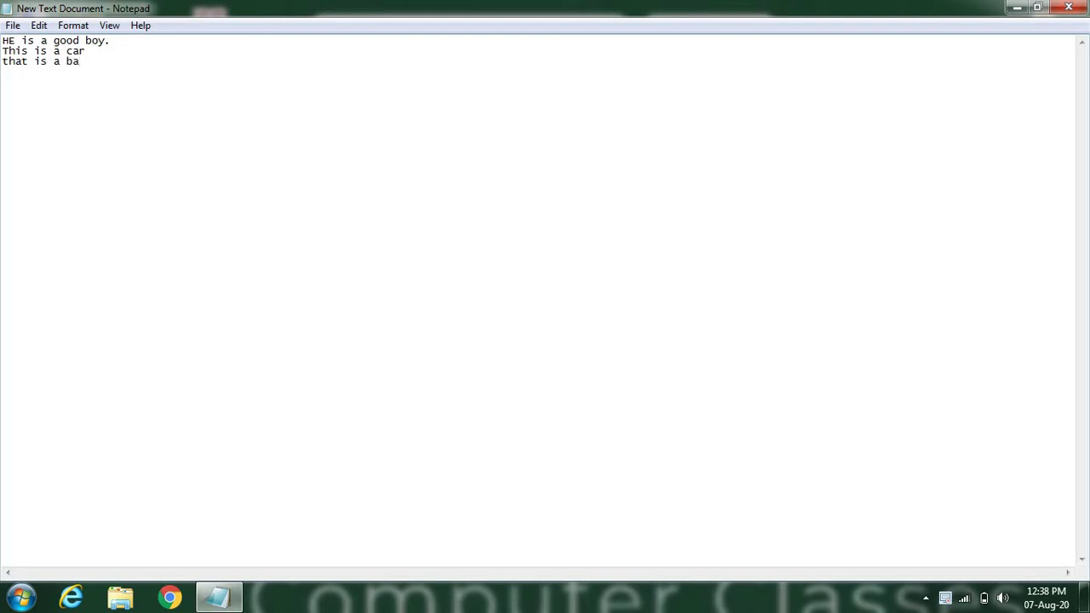
{"action": "type", "text": "g"}
- In the page setup, set the left margin to 0.44 inches and the right margin to 0.77 inches, and apply the settings
{"action": "left_click", "coordinate": [13, 27]}
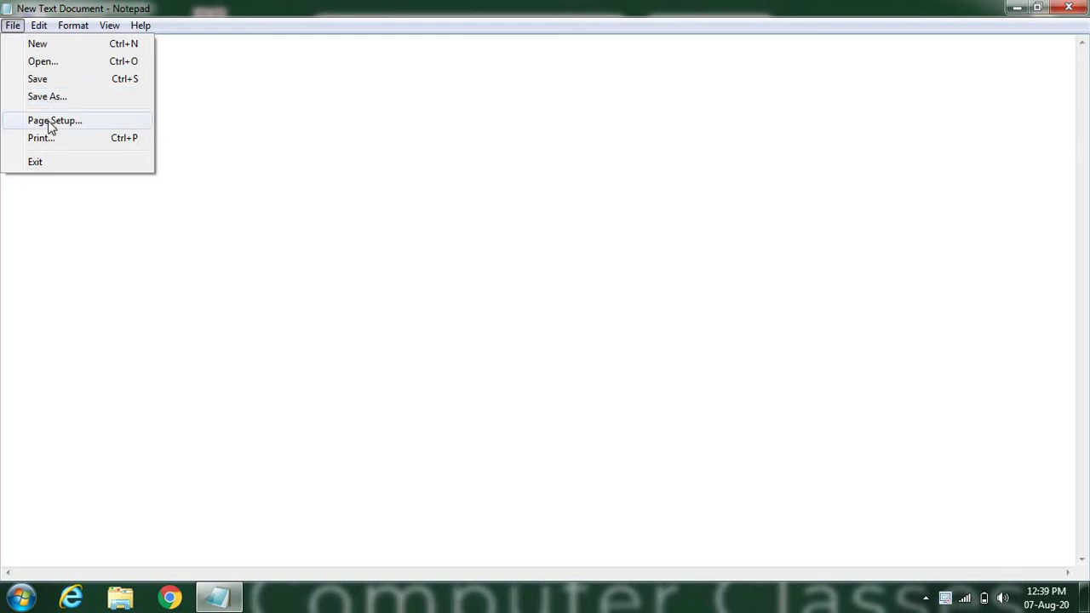
{"action": "left_click", "coordinate": [48, 122]}
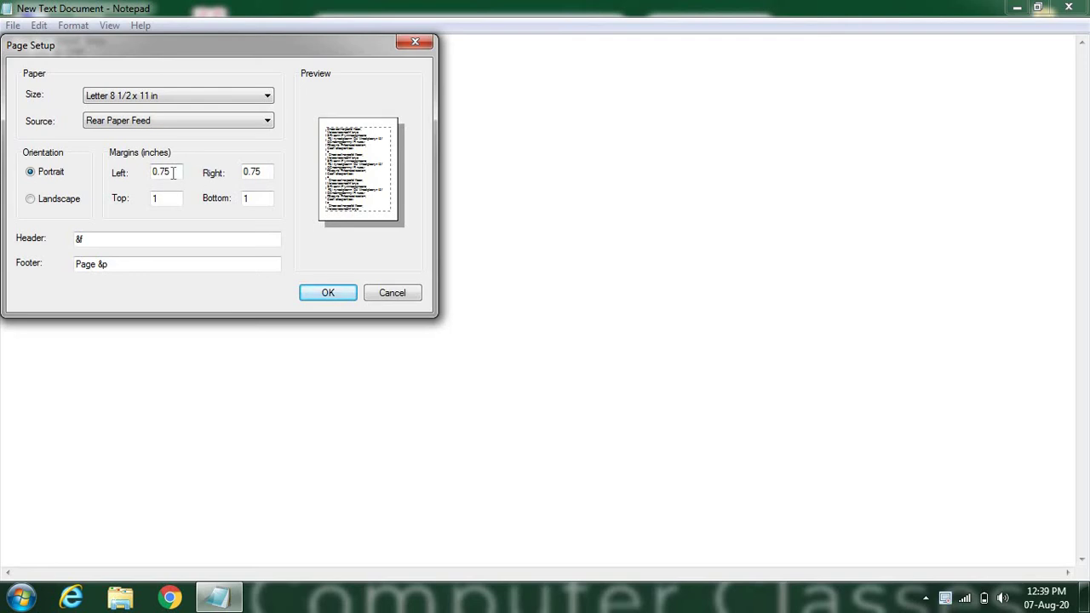
{"action": "key", "text": "BackSpace"}
{"action": "key", "text": "BackSpace"}
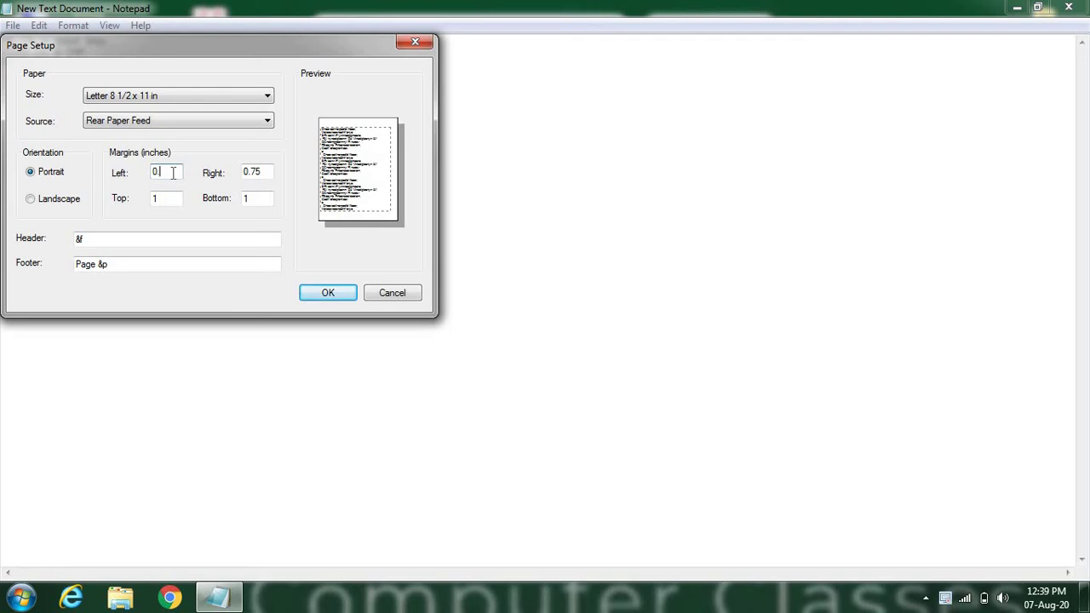
{"action": "type", "text": "44"}
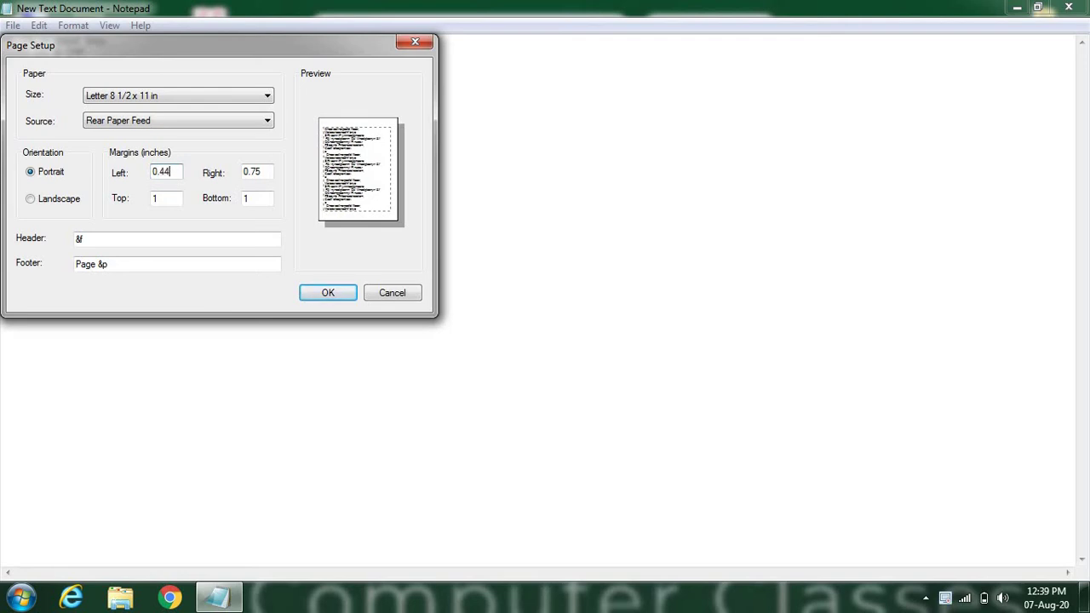
{"action": "left_click", "coordinate": [262, 172]}
{"action": "key", "text": "BackSpace"}
{"action": "type", "text": "7"}
{"action": "left_click", "coordinate": [328, 294]}
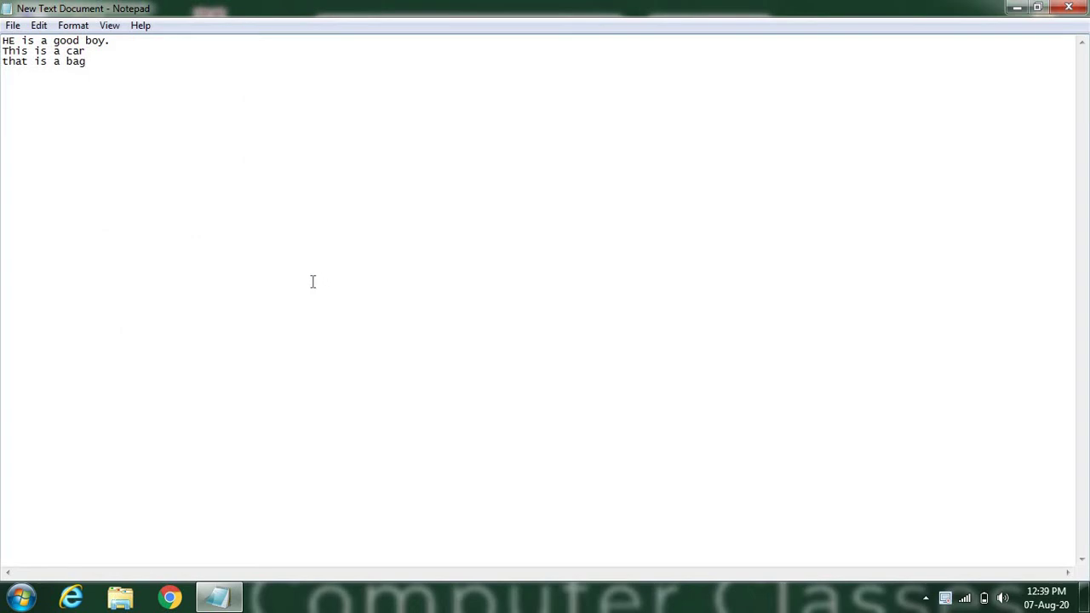
- Reopen the page setup and set the top margin to 5 inches and the bottom margin to 3 inches
{"action": "left_click", "coordinate": [13, 26]}
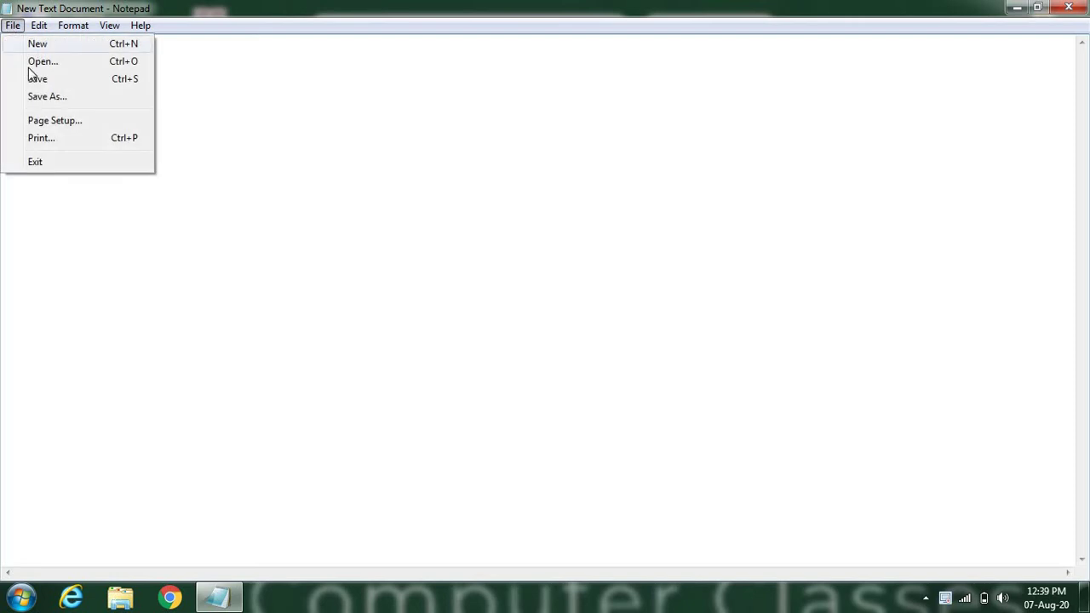
{"action": "left_click", "coordinate": [60, 121]}
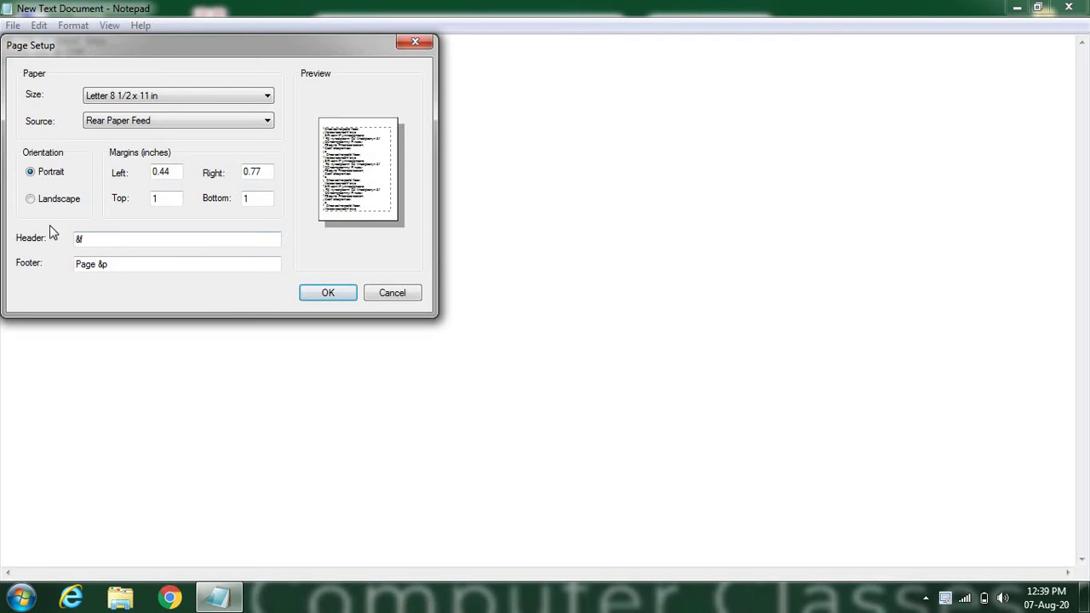
{"action": "left_click", "coordinate": [161, 198]}
{"action": "key", "text": "BackSpace"}
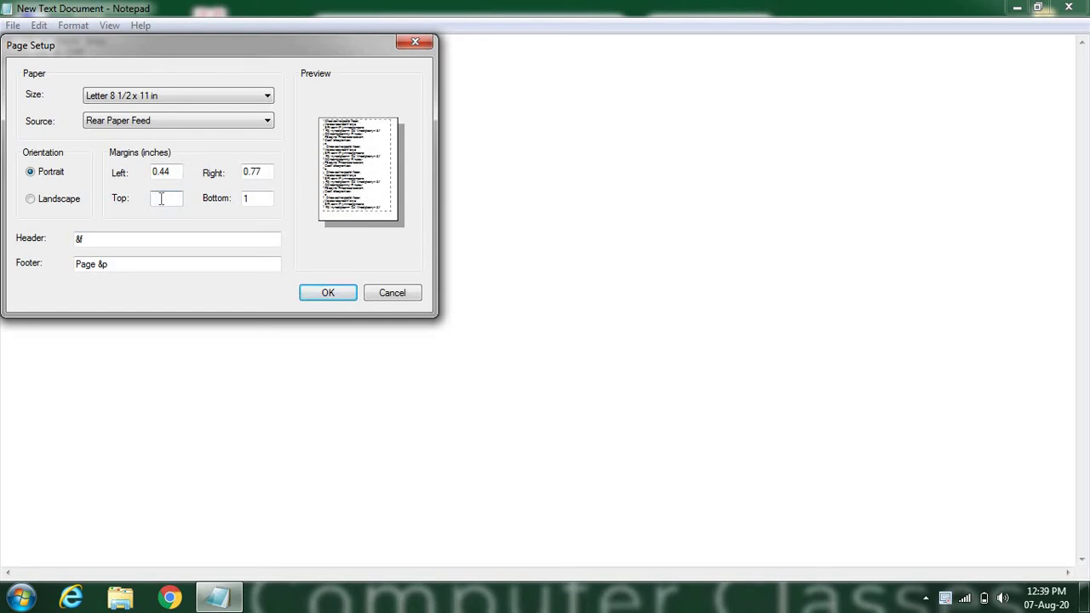
{"action": "type", "text": "5"}
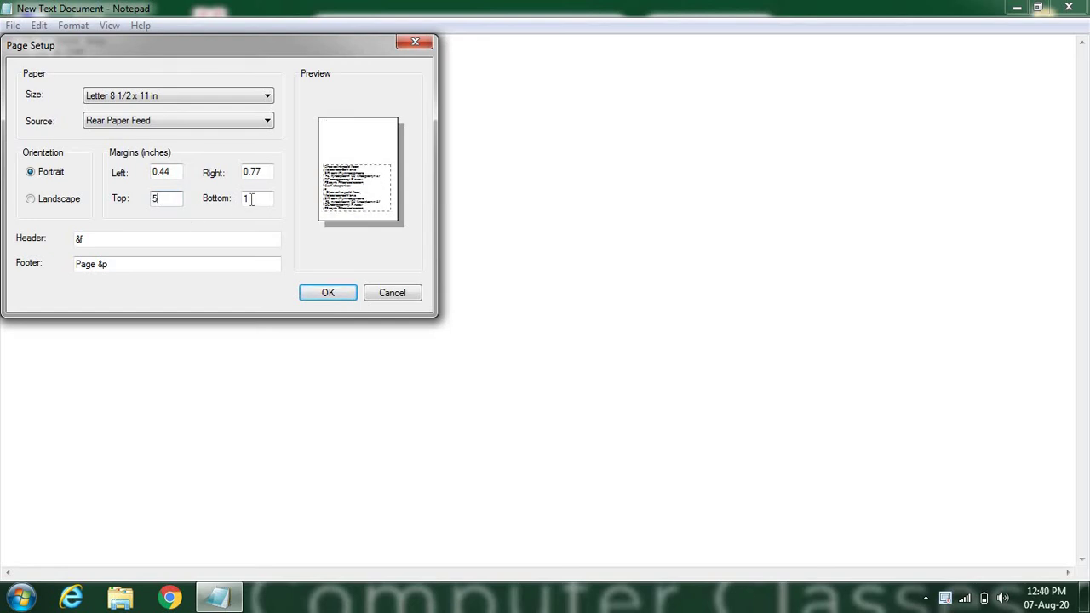
{"action": "left_click", "coordinate": [251, 199]}
{"action": "key", "text": "BackSpace"}
{"action": "type", "text": "3"}
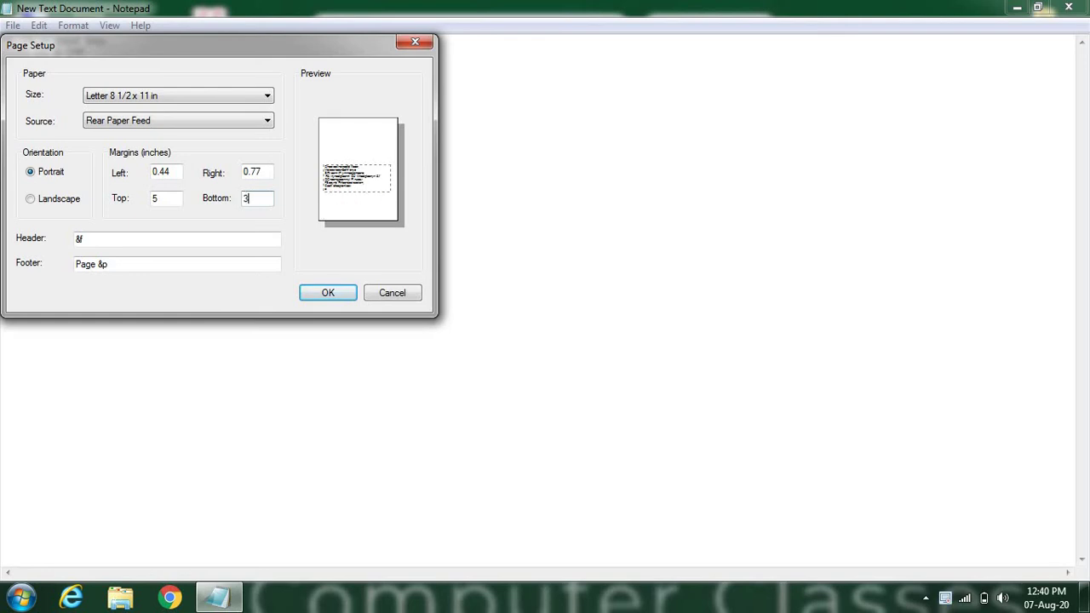
- Apply the page setup with the entered top and bottom margins
{"action": "left_click", "coordinate": [331, 299]}
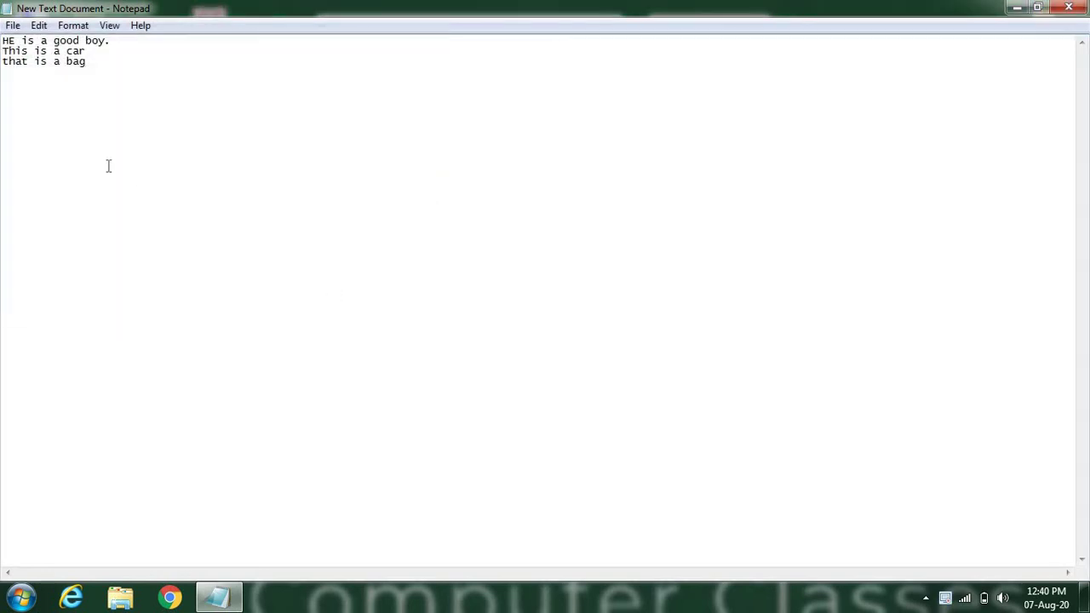
- Examine the print settings for printer selection, page range and number of copies, and close them without printing
{"action": "left_click", "coordinate": [12, 31]}
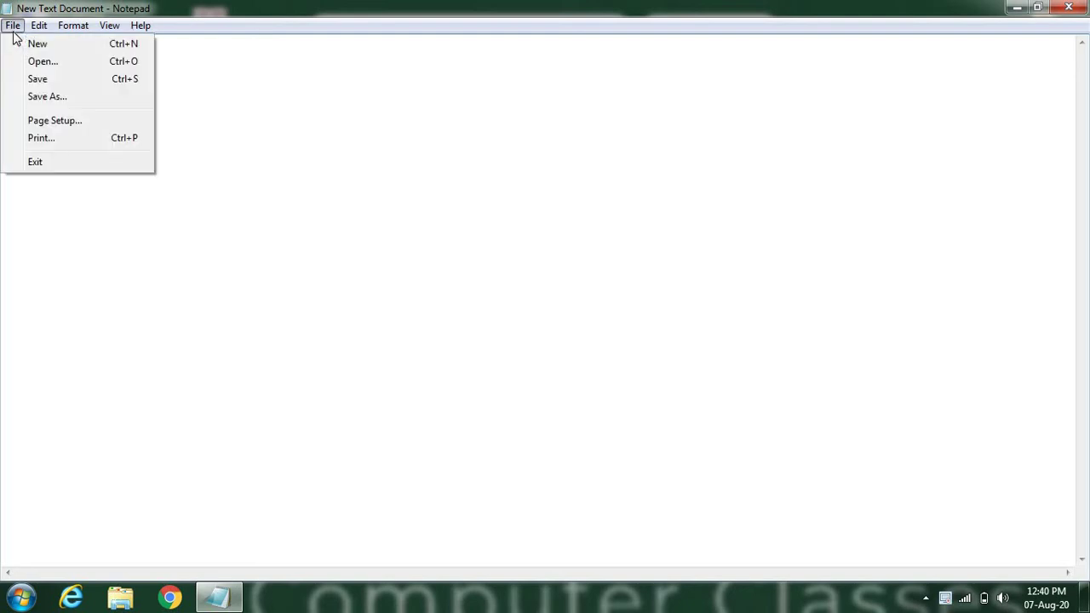
{"action": "left_click", "coordinate": [68, 142]}
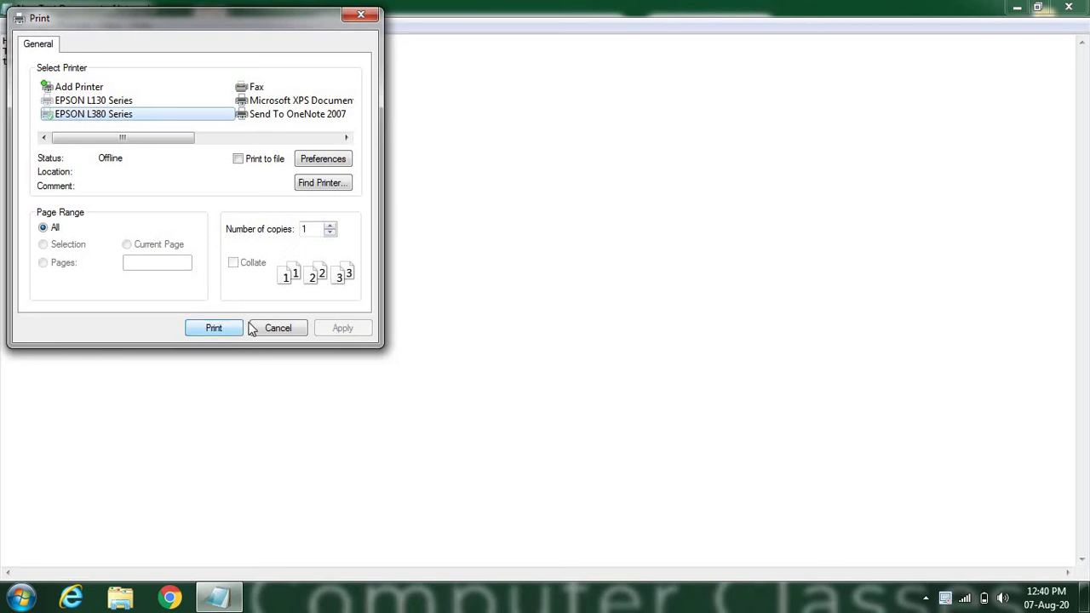
{"action": "left_click", "coordinate": [279, 329]}
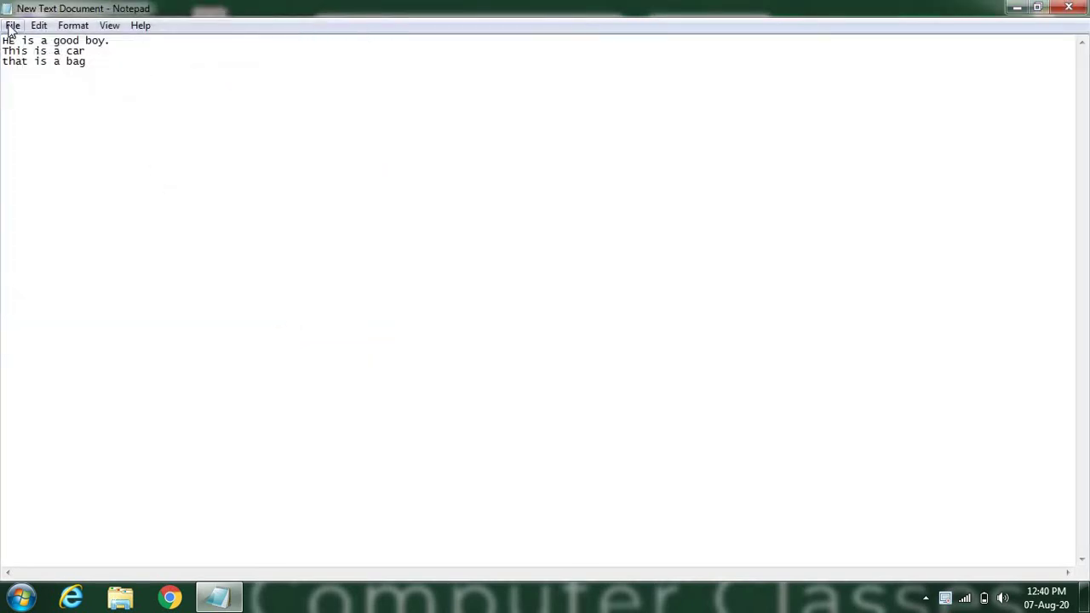
{"action": "left_click", "coordinate": [13, 25]}
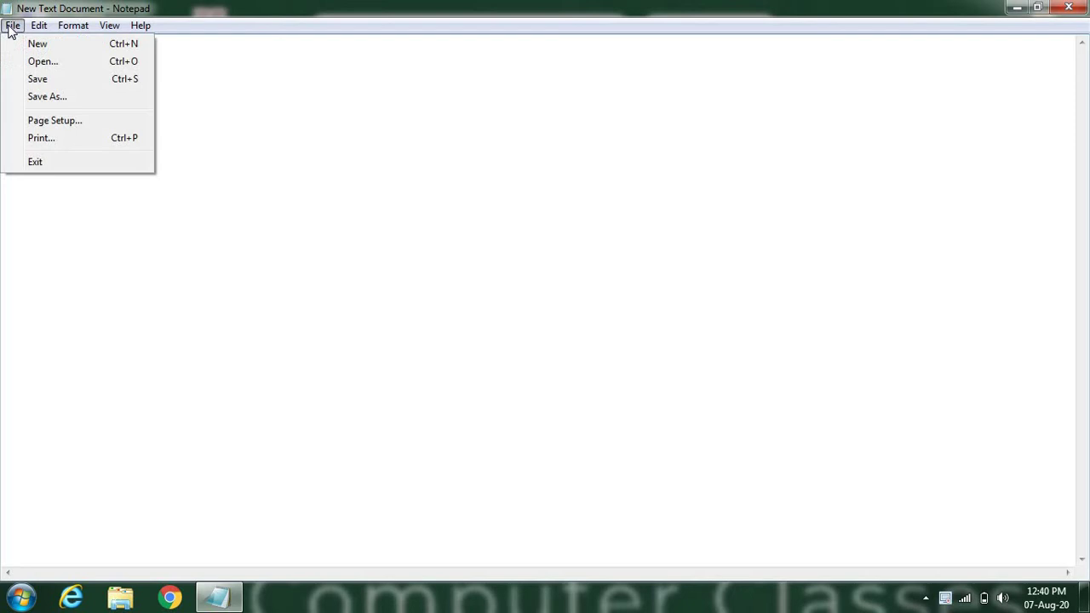
{"action": "left_click", "coordinate": [54, 190]}
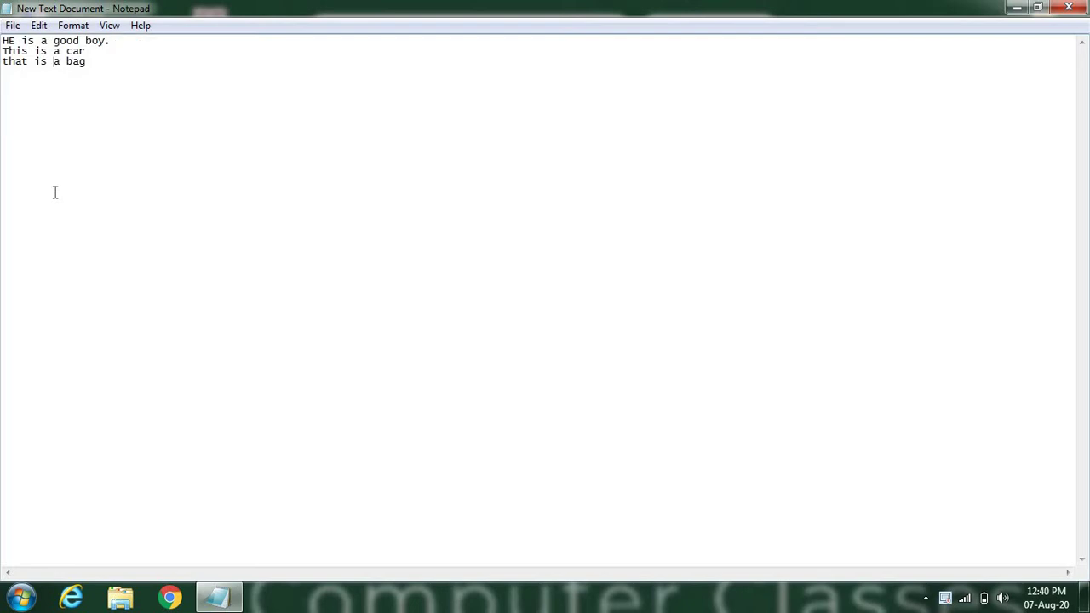
- Display the editing commands available for the text document
{"action": "left_click", "coordinate": [43, 30]}
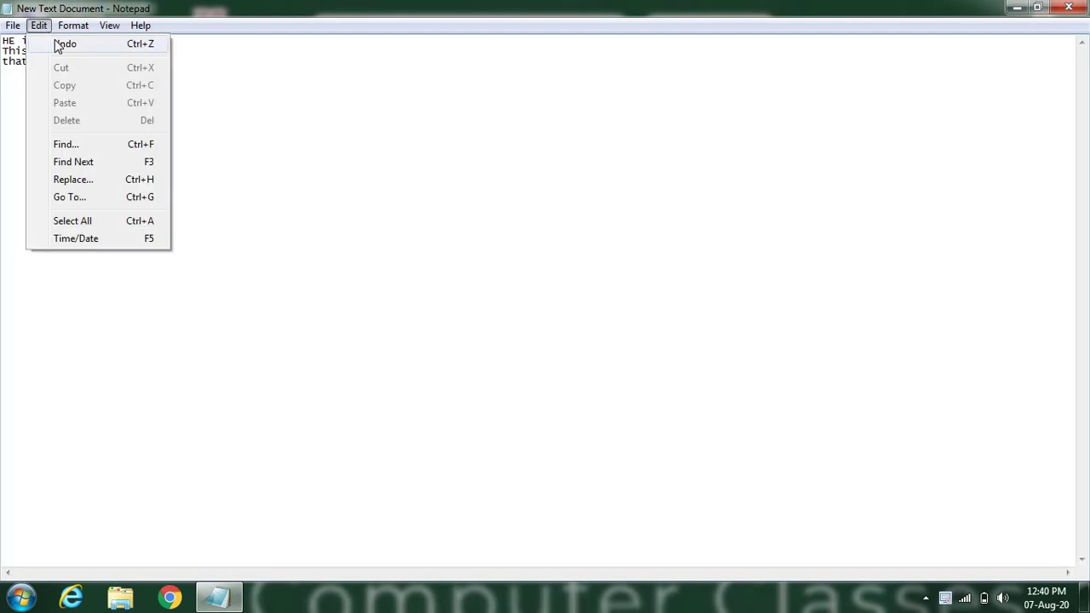